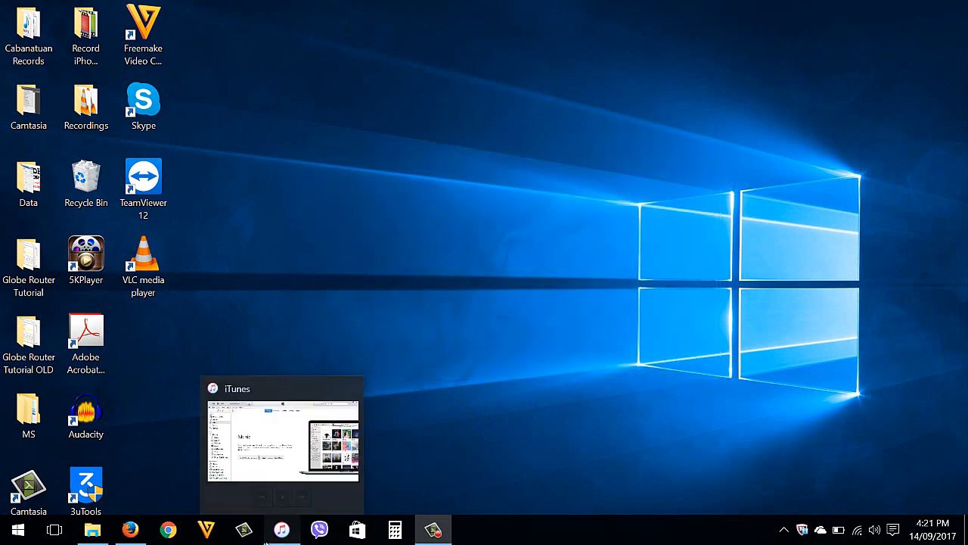
# Restore the iTunes window from the taskbar.
pyautogui.click(282, 530)
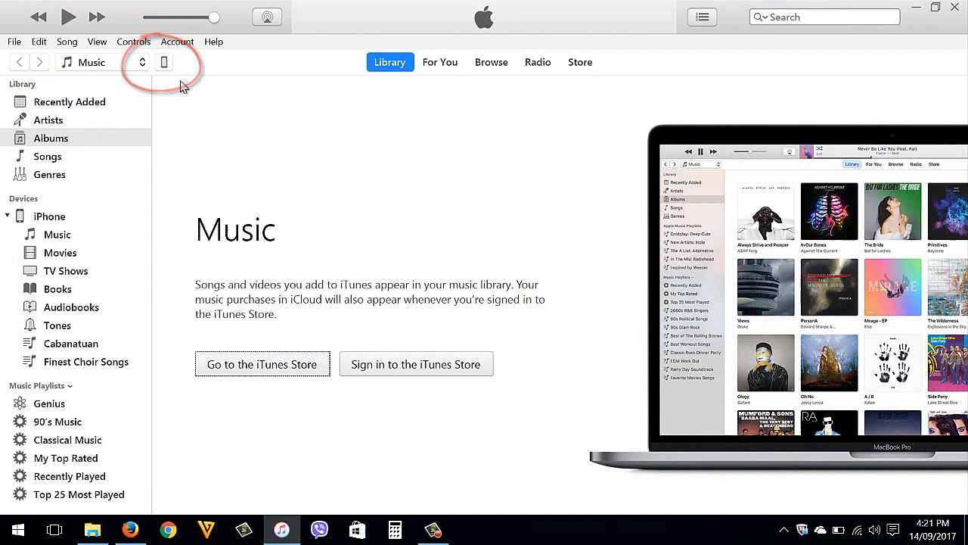
# Tick 'Manually manage music and videos', apply, cancel the Sync and Replace warning, and minimize iTunes.
pyautogui.click(164, 62)
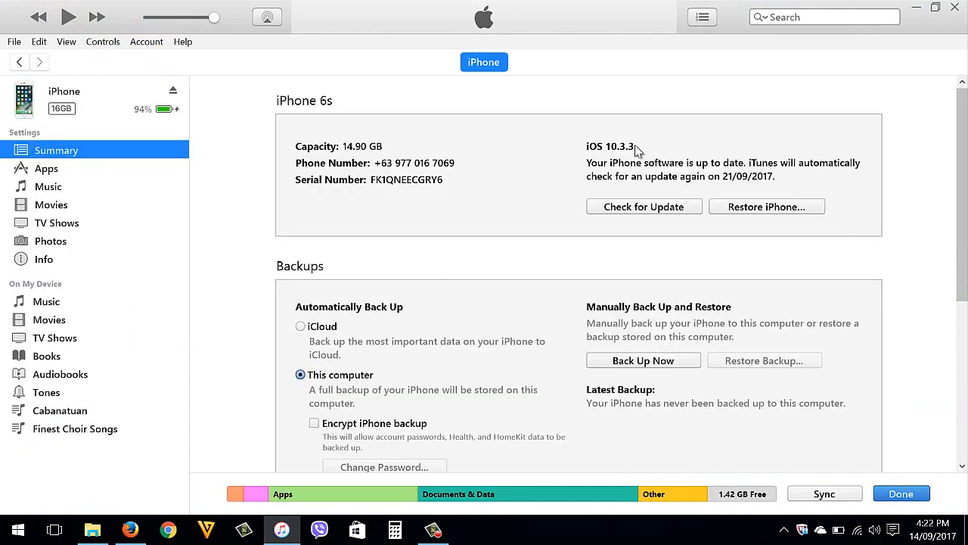
pyautogui.moveTo(962, 189); pyautogui.dragTo(965, 310)
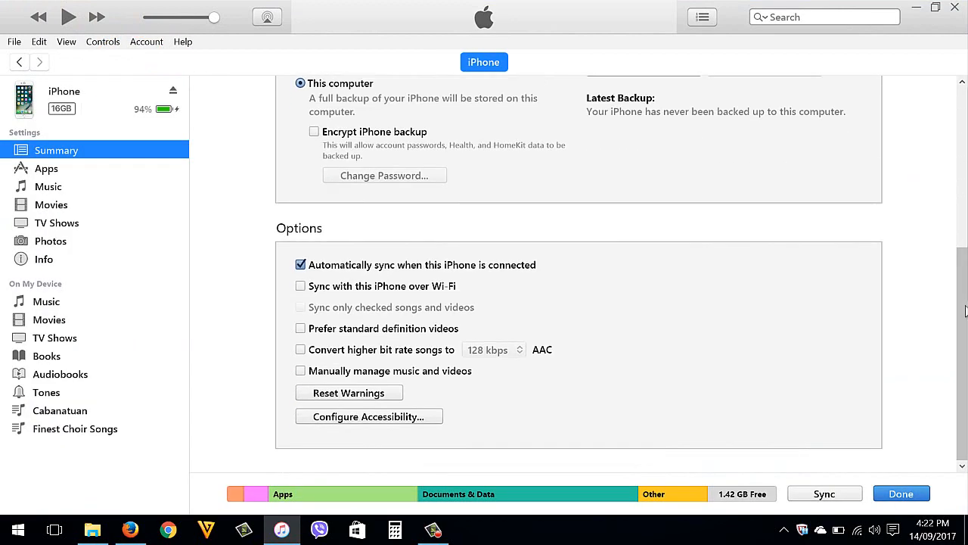
pyautogui.click(301, 371)
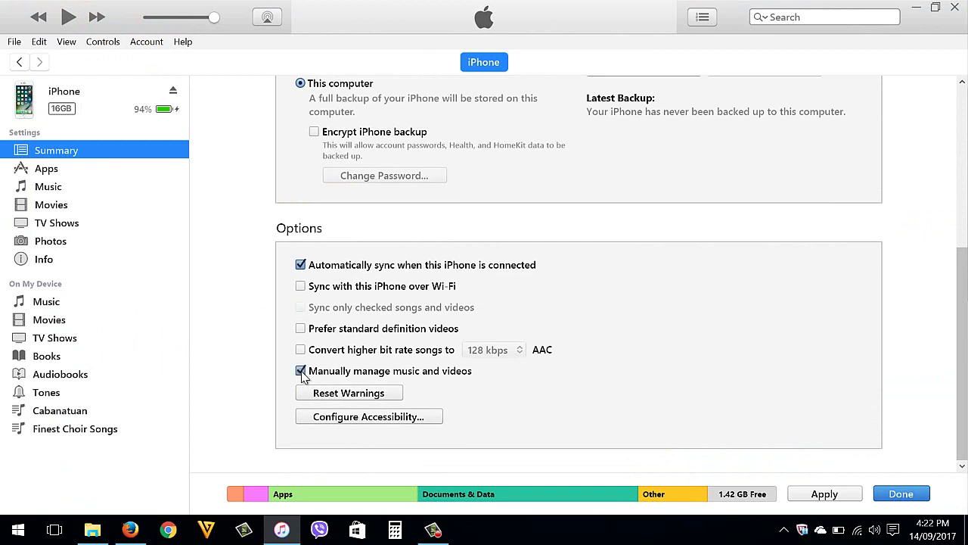
pyautogui.click(820, 497)
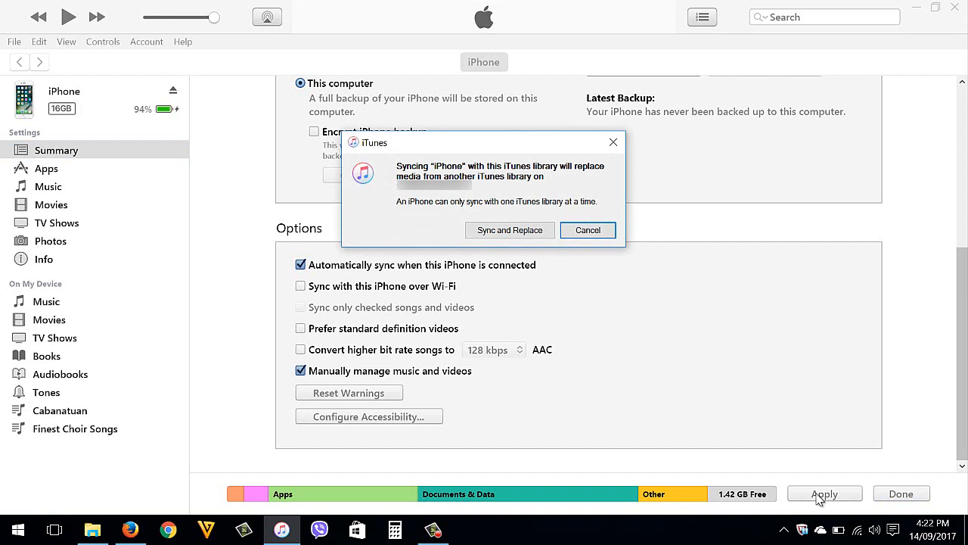
pyautogui.click(588, 230)
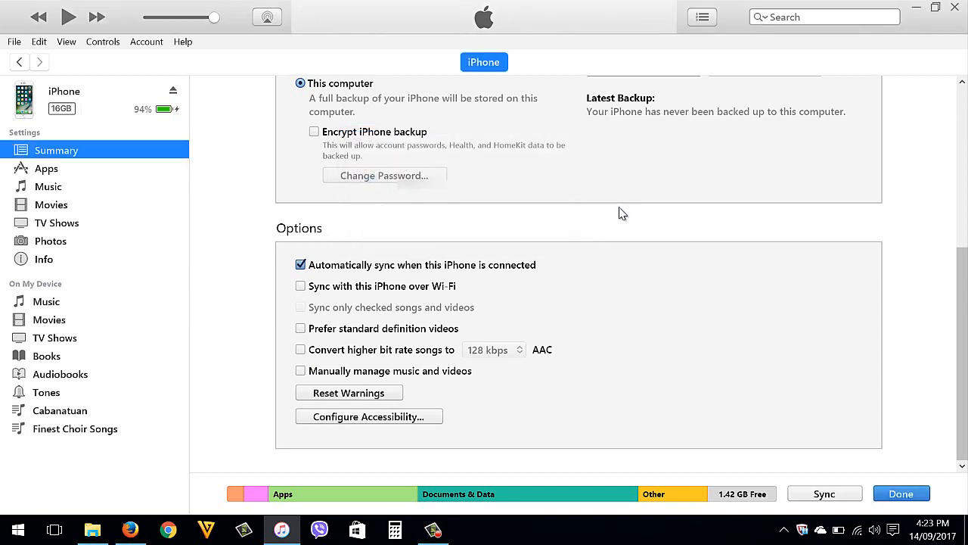
pyautogui.click(916, 7)
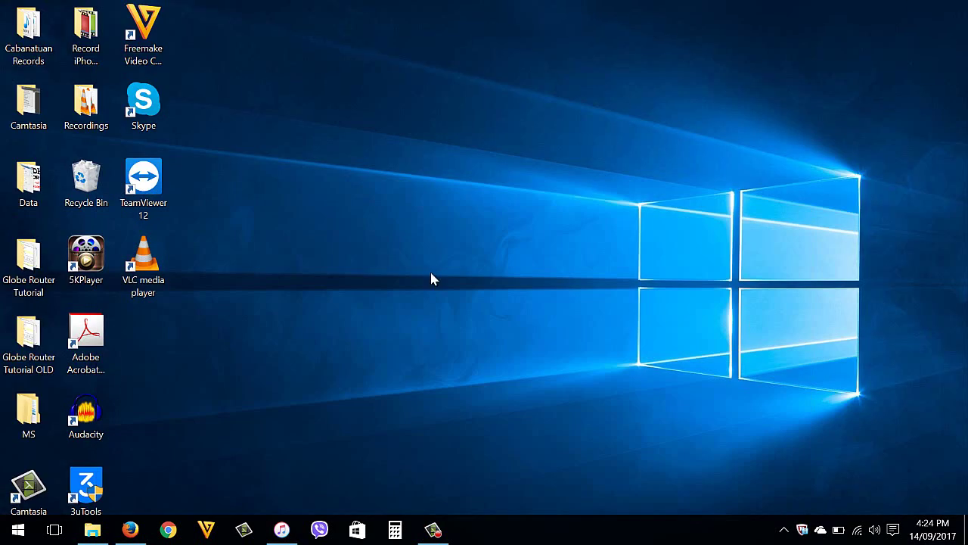
# Launch 3uTools from the desktop, dismiss the Connection Reminder, and view the iPhone's Videos section.
pyautogui.doubleClick(102, 486)
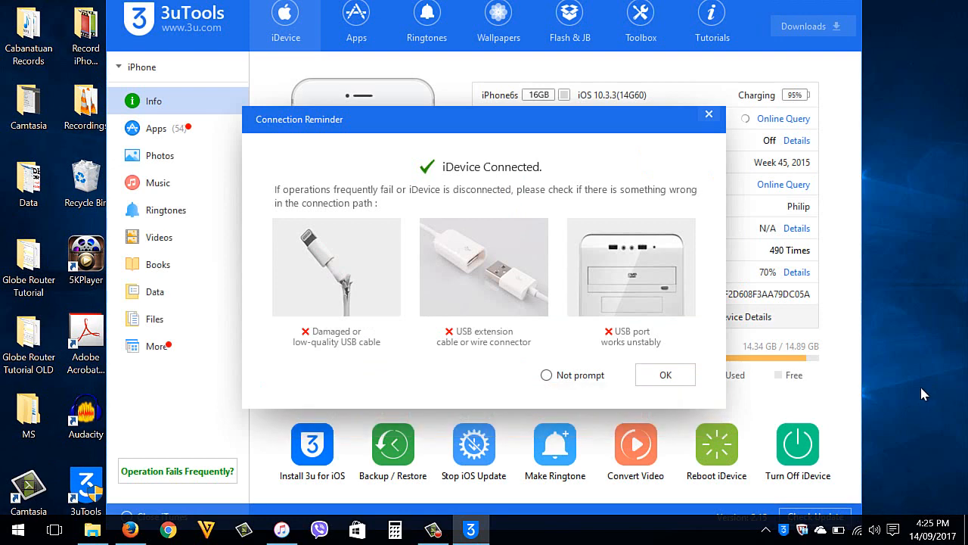
pyautogui.click(665, 375)
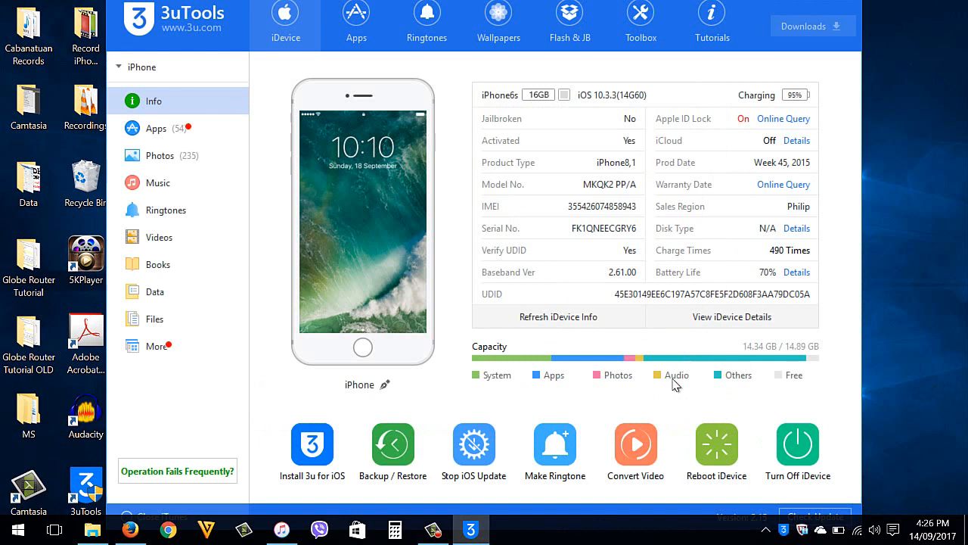
pyautogui.click(179, 242)
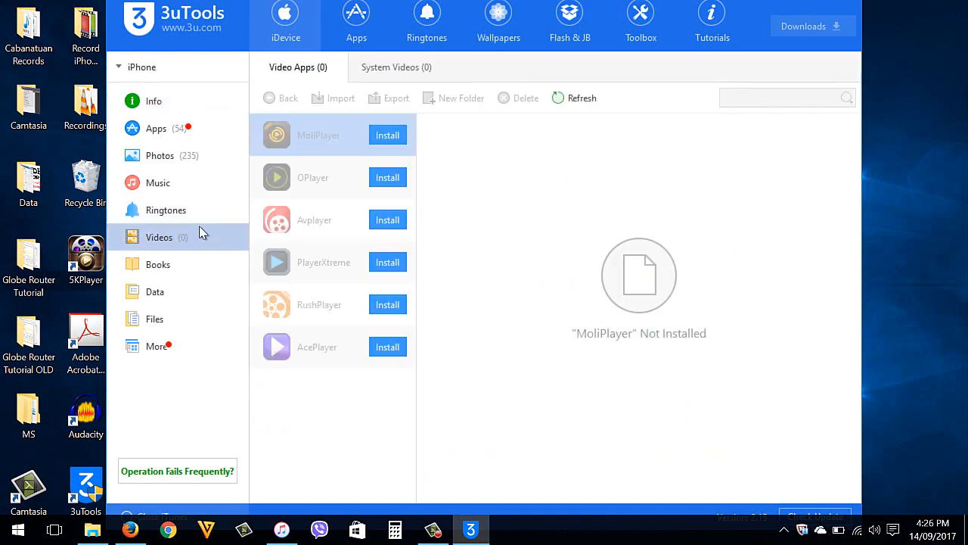
# Switch to the iPhone's Music library and select all 62 songs.
pyautogui.click(185, 184)
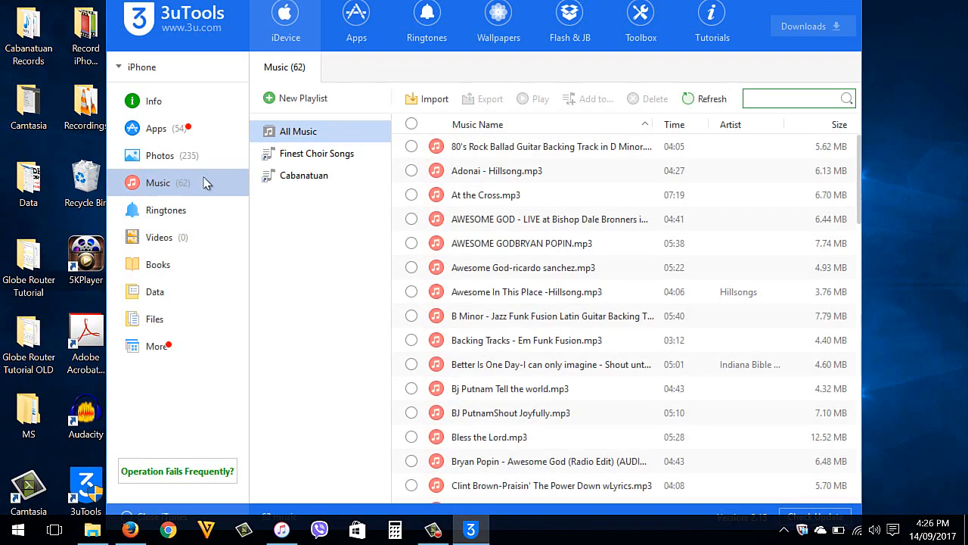
pyautogui.click(412, 124)
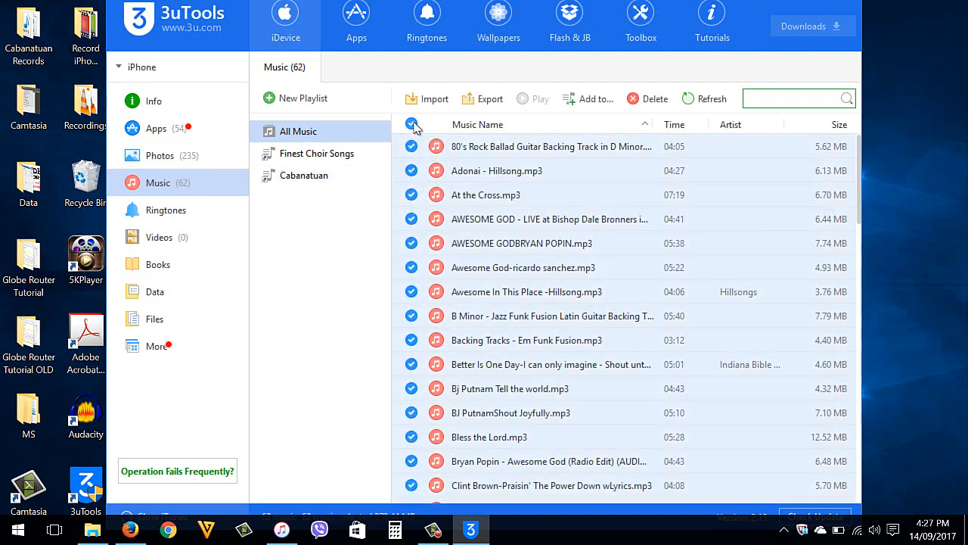
# Export the selected songs to a new 'iPhone Music Backup' folder on the desktop.
pyautogui.click(490, 100)
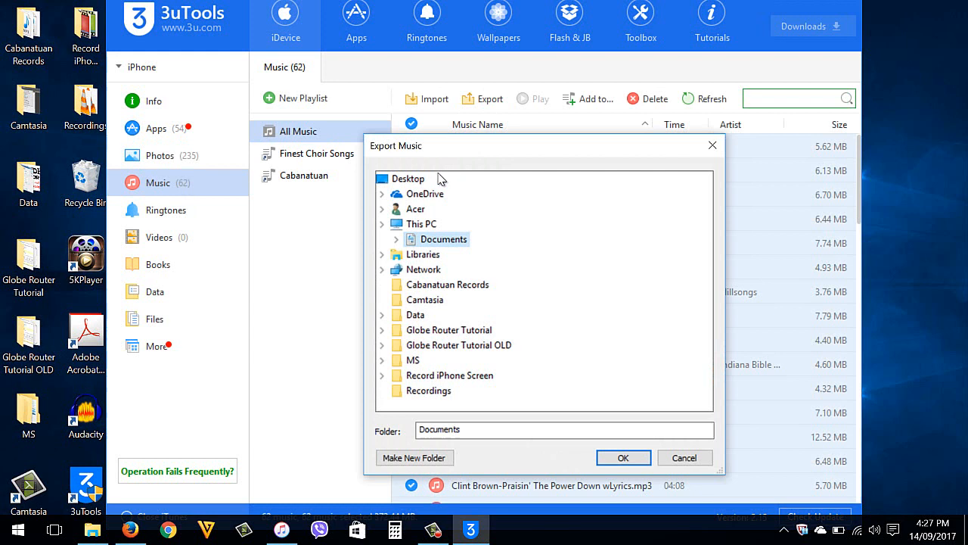
pyautogui.click(409, 179)
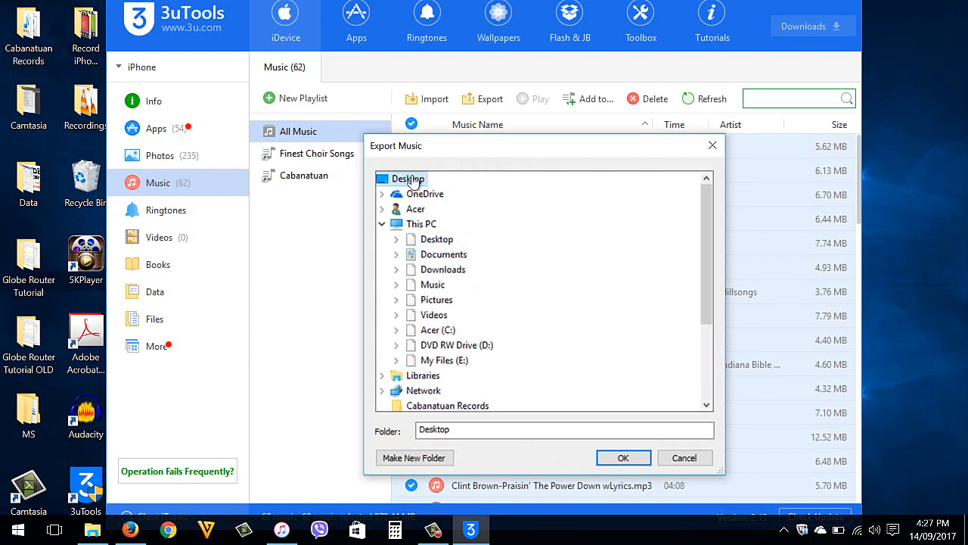
pyautogui.click(415, 458)
pyautogui.write('iPhone Music Backup')
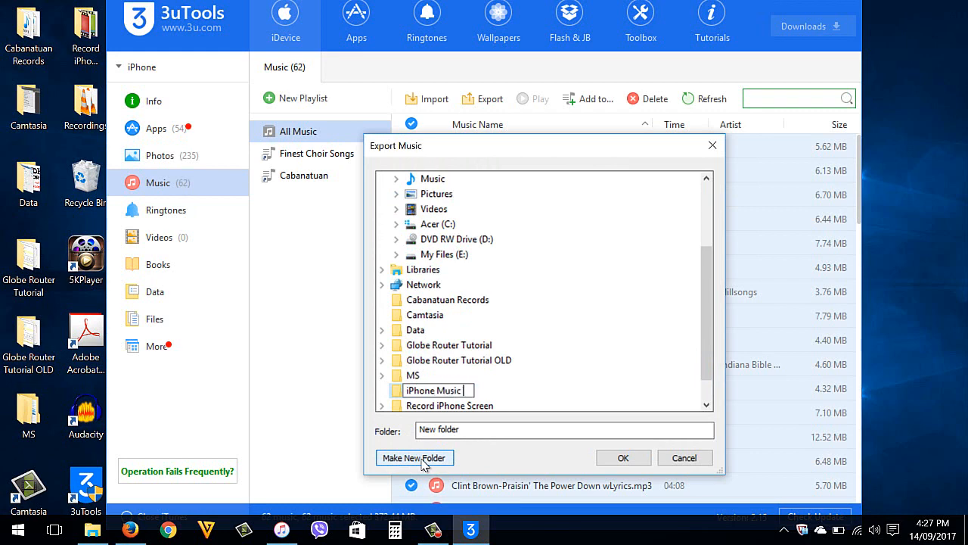
pyautogui.press('Return')
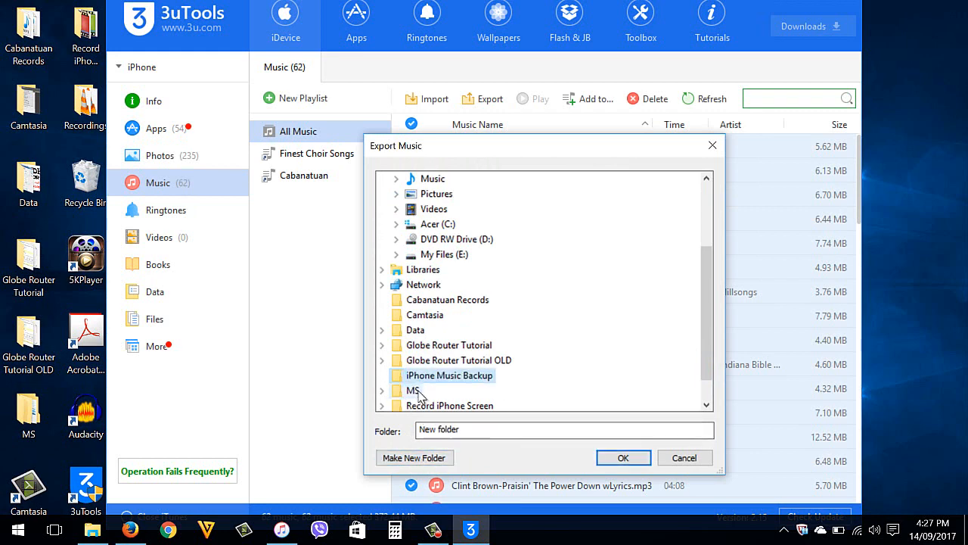
pyautogui.click(624, 458)
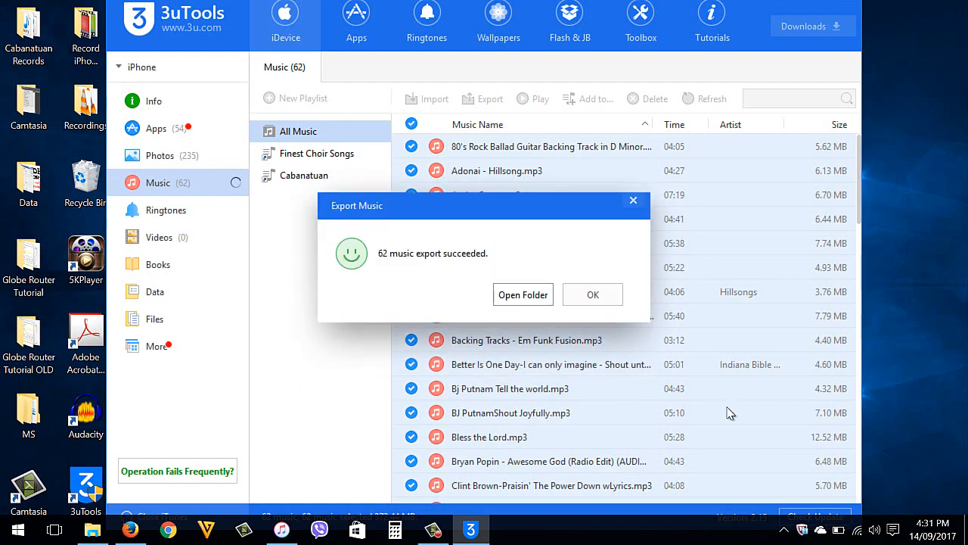
# View the exported songs in the backup folder, then close Explorer and 3uTools.
pyautogui.click(523, 295)
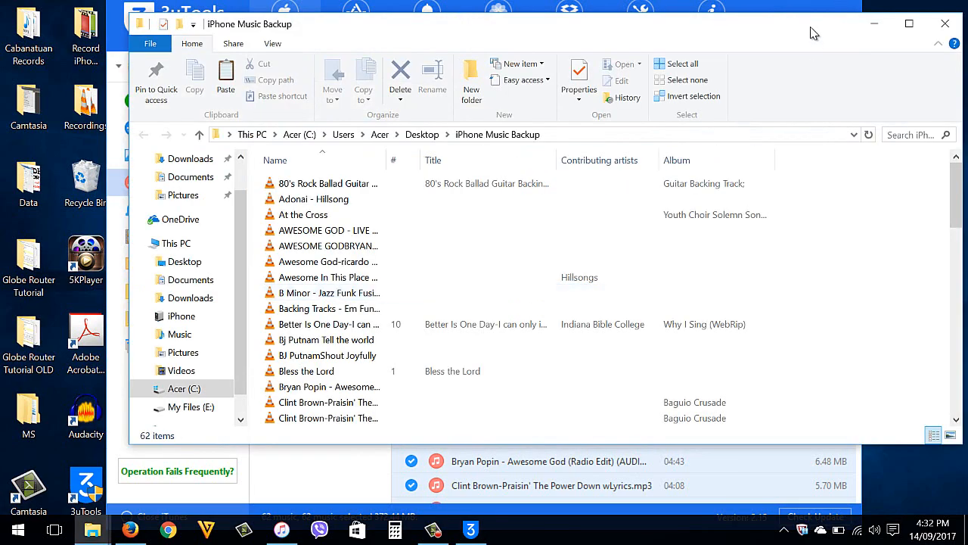
pyautogui.moveTo(811, 32); pyautogui.dragTo(750, 50)
pyautogui.click(882, 56)
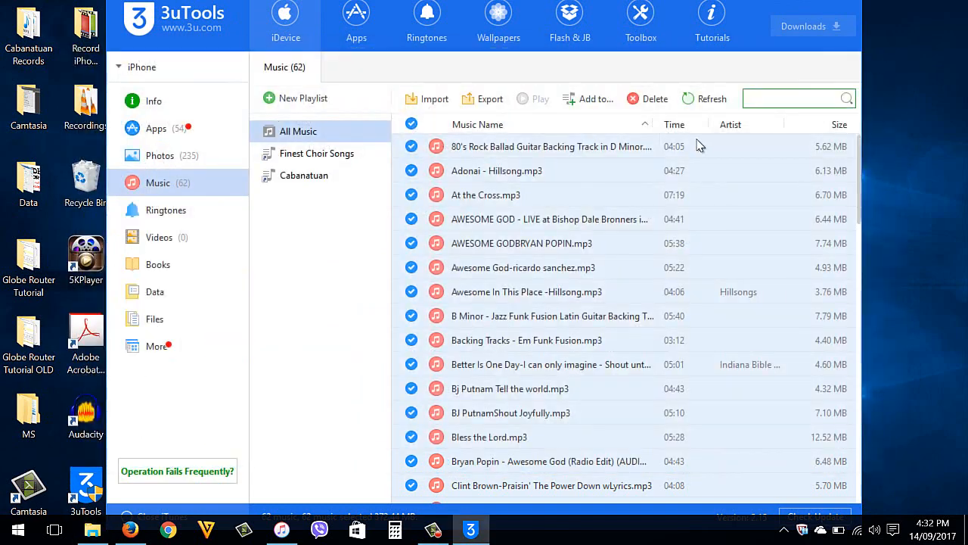
pyautogui.moveTo(840, 8); pyautogui.dragTo(845, 35)
pyautogui.click(844, 23)
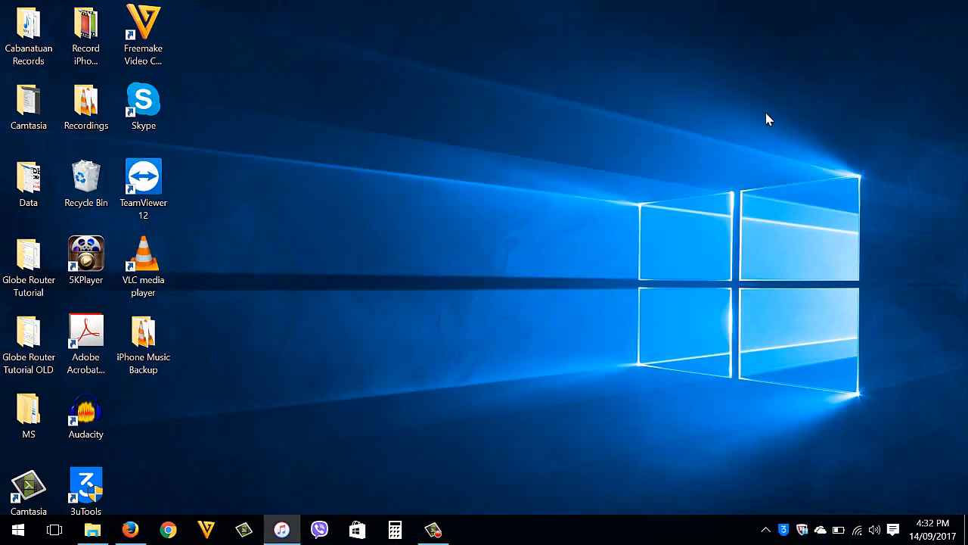
# Enable 'Manually manage music and videos', confirm Sync and Replace and the erase warning, and show the iPhone's Movies list.
pyautogui.click(282, 529)
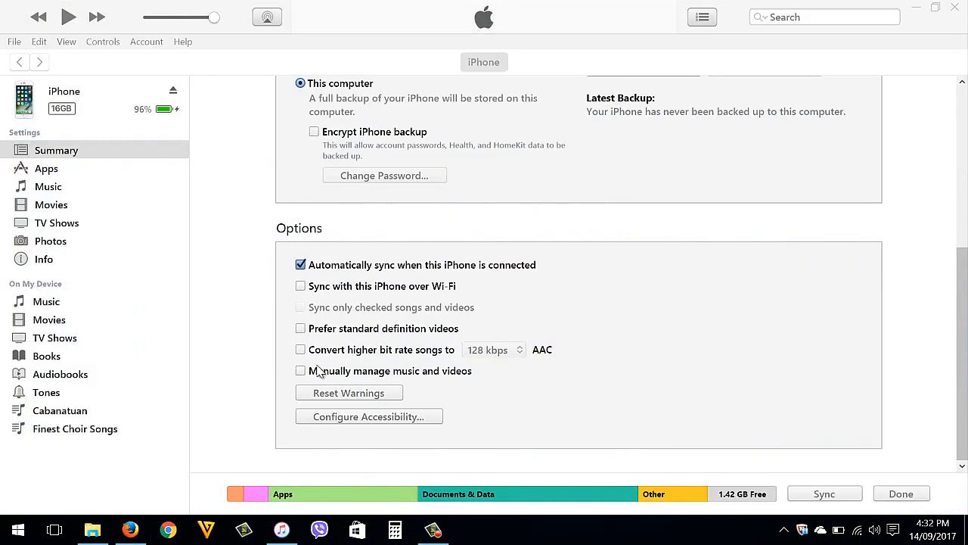
pyautogui.click(301, 371)
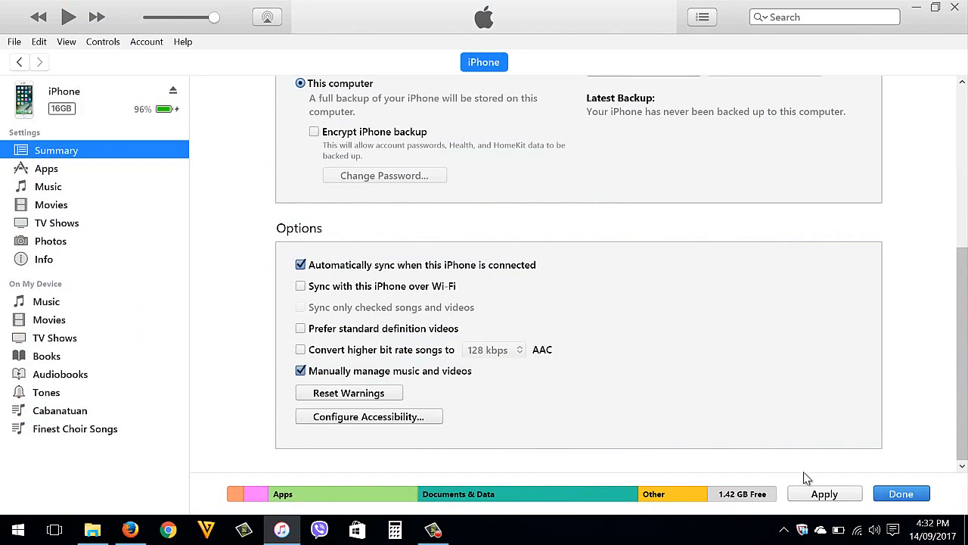
pyautogui.click(823, 494)
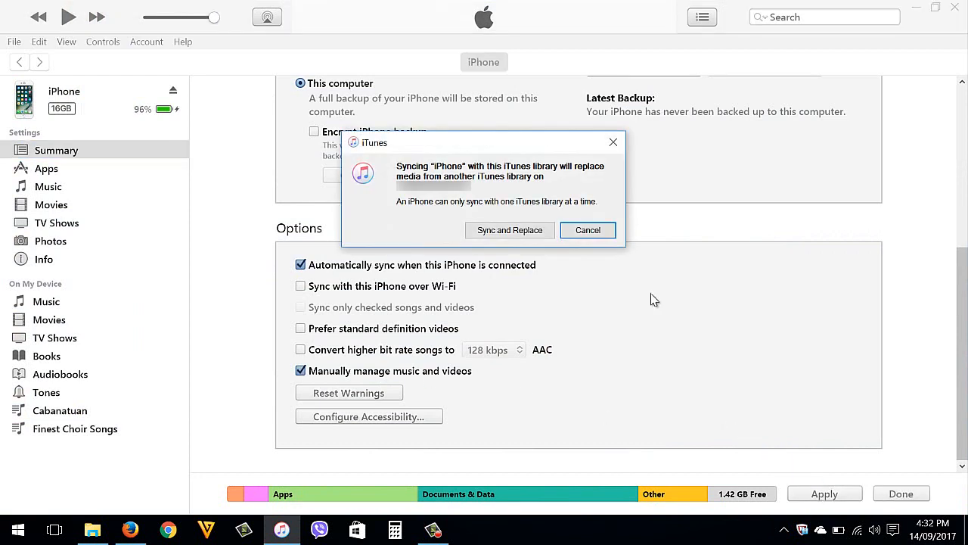
pyautogui.click(510, 230)
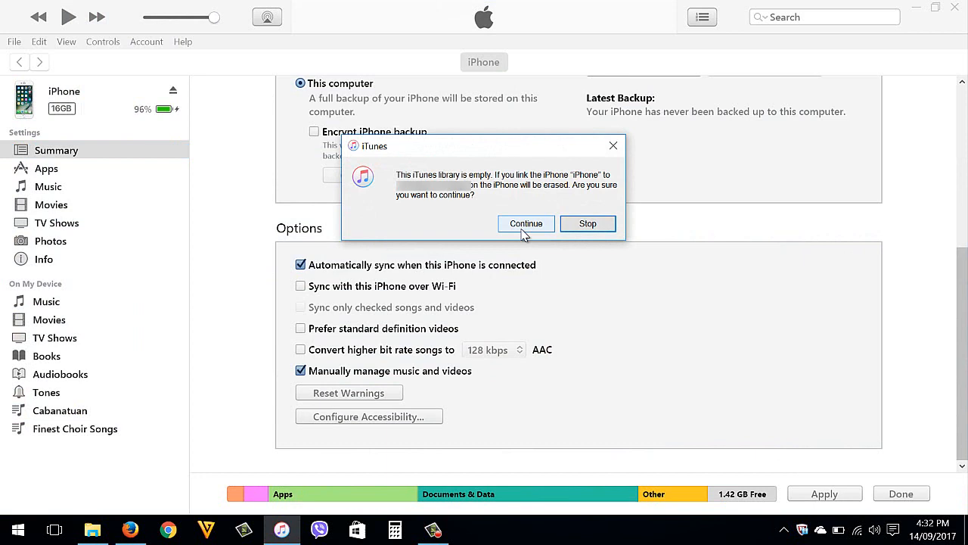
pyautogui.click(524, 222)
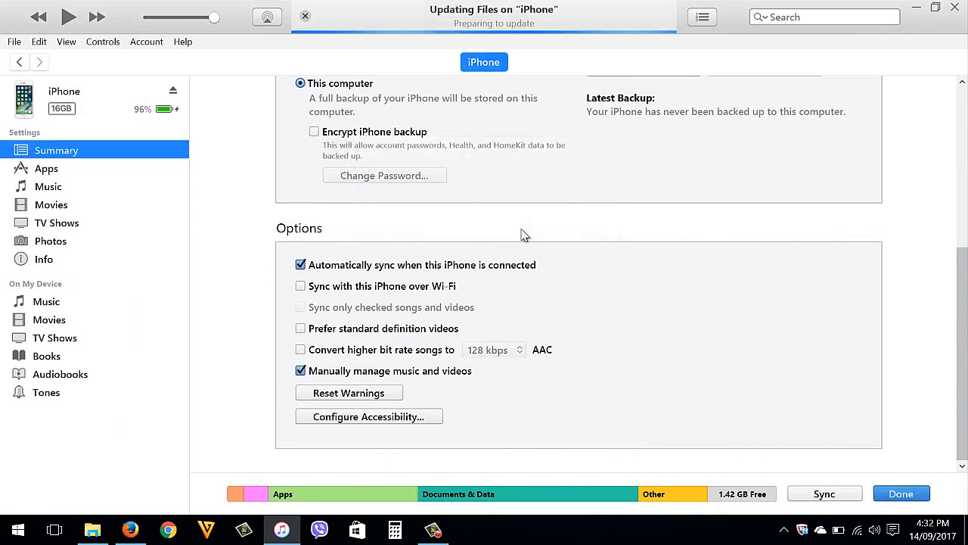
pyautogui.click(49, 320)
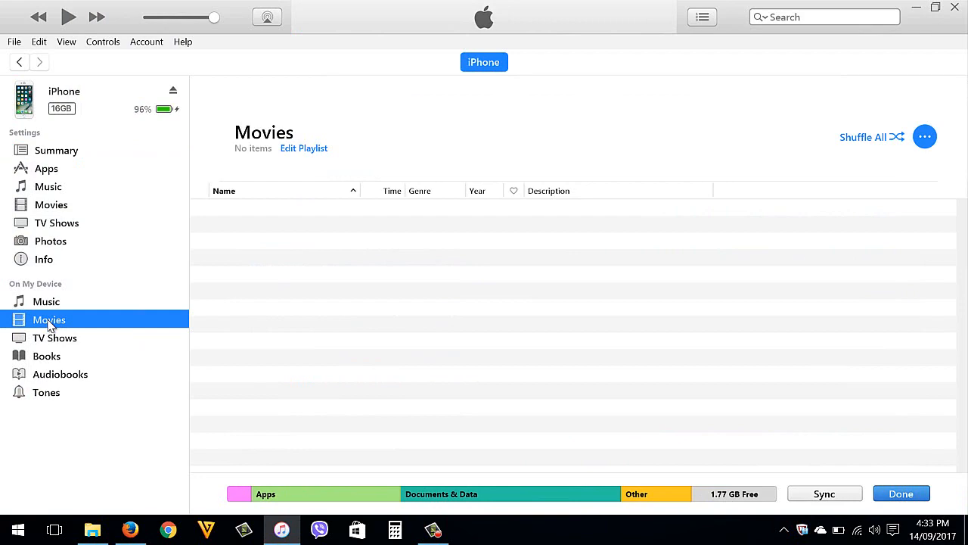
# Place the Videos folder beside iTunes and drag both Toto concert videos into the iPhone's Movies list.
pyautogui.click(93, 529)
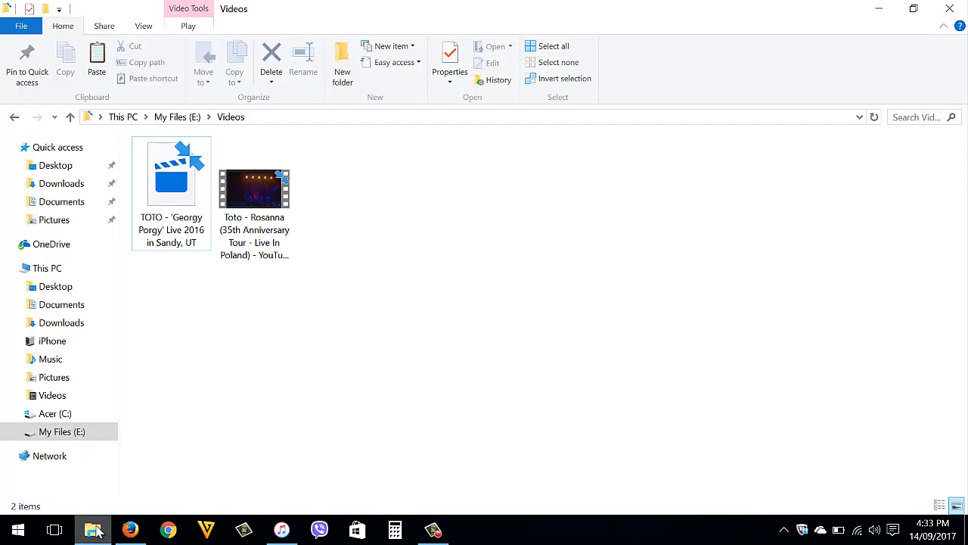
pyautogui.moveTo(578, 9); pyautogui.dragTo(802, 38)
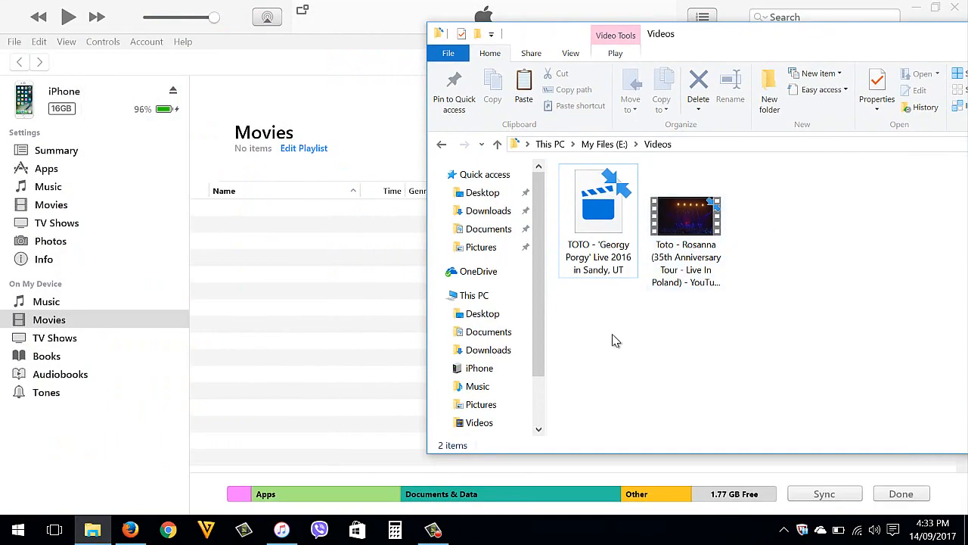
pyautogui.moveTo(616, 341); pyautogui.dragTo(728, 188)
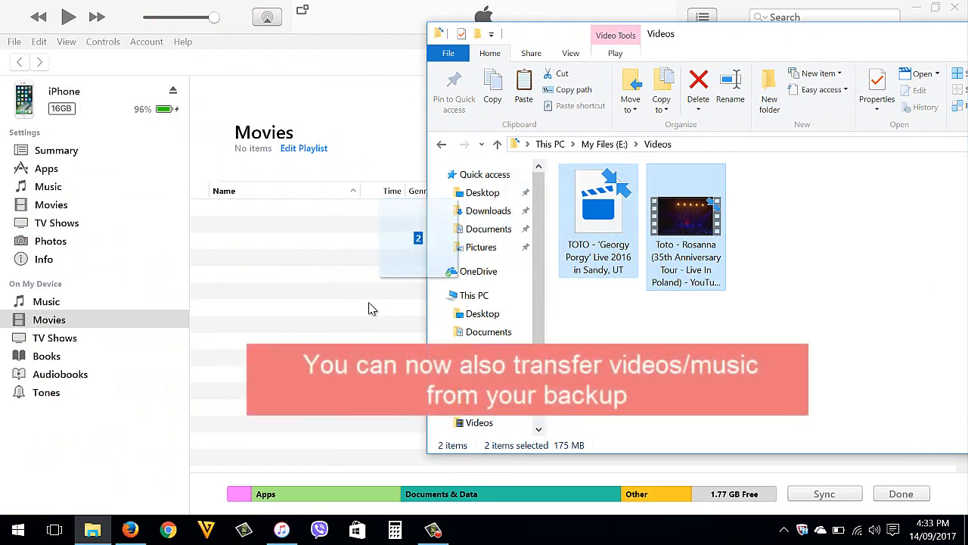
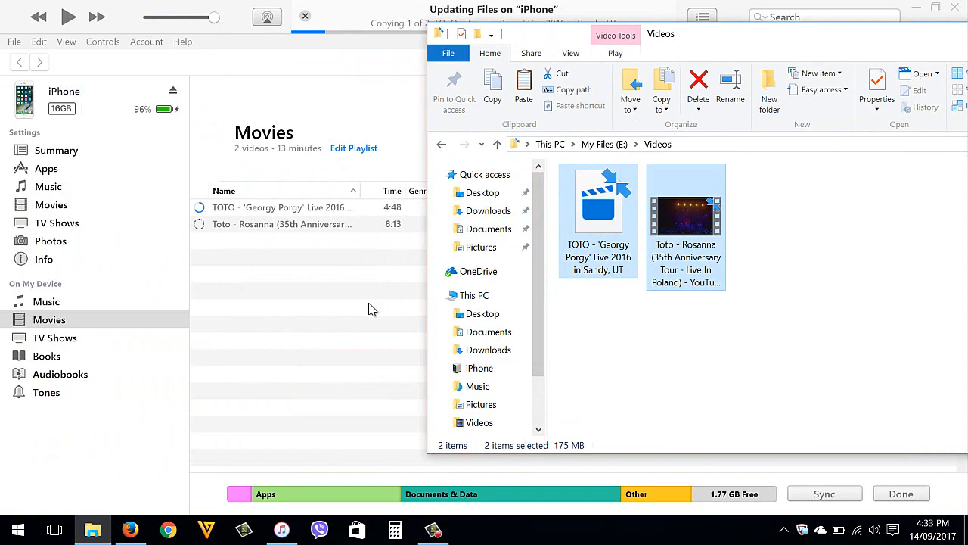
# Select only the Rosanna video and bring up its Properties to confirm it is an MP4.
pyautogui.click(566, 333)
pyautogui.click(679, 239)
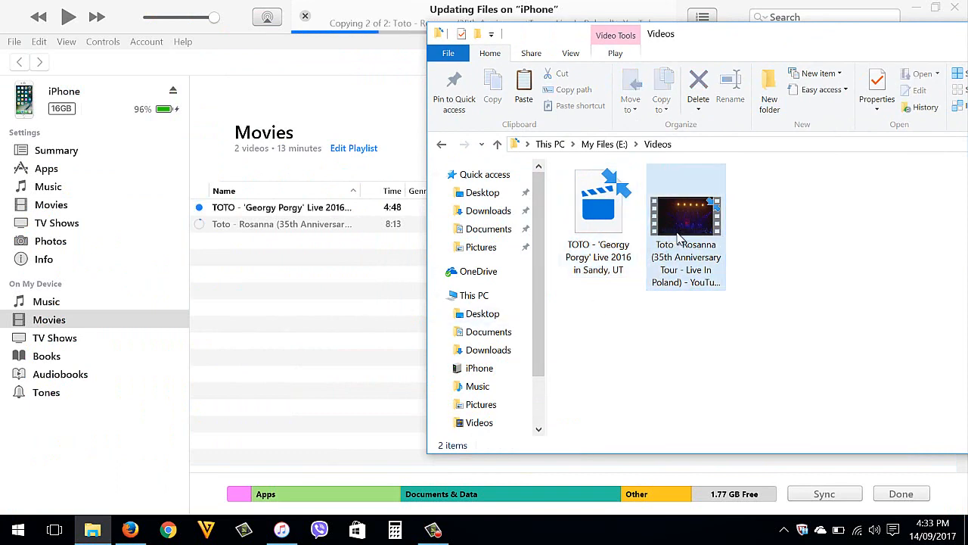
pyautogui.doubleClick(678, 238)
pyautogui.rightClick(678, 234)
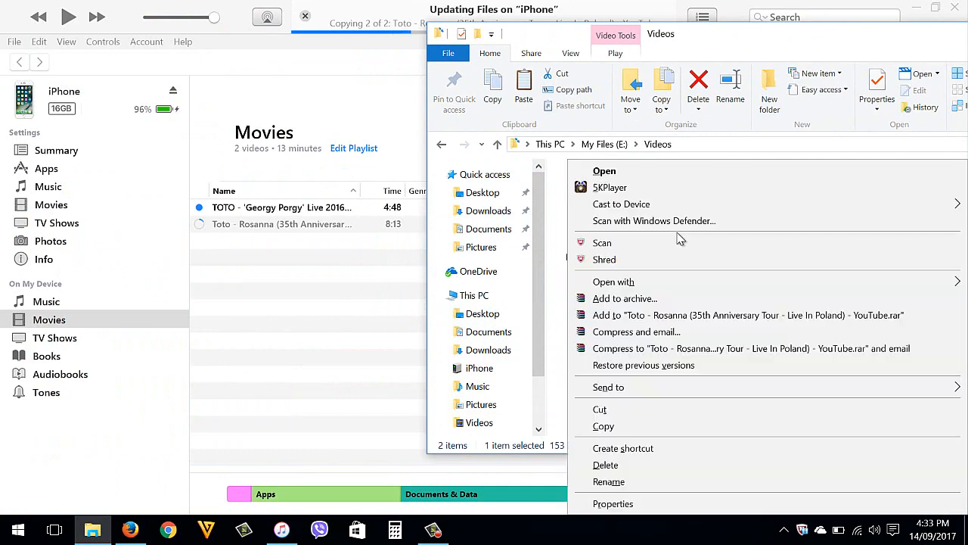
pyautogui.click(626, 504)
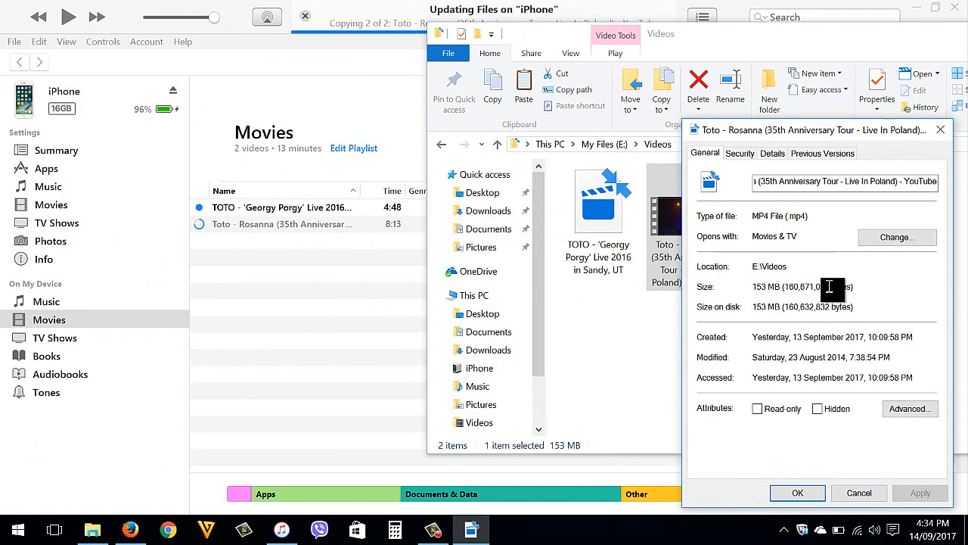
# Close the Properties and Videos windows, minimize iTunes, and launch Freemake Video Converter from the desktop.
pyautogui.click(941, 130)
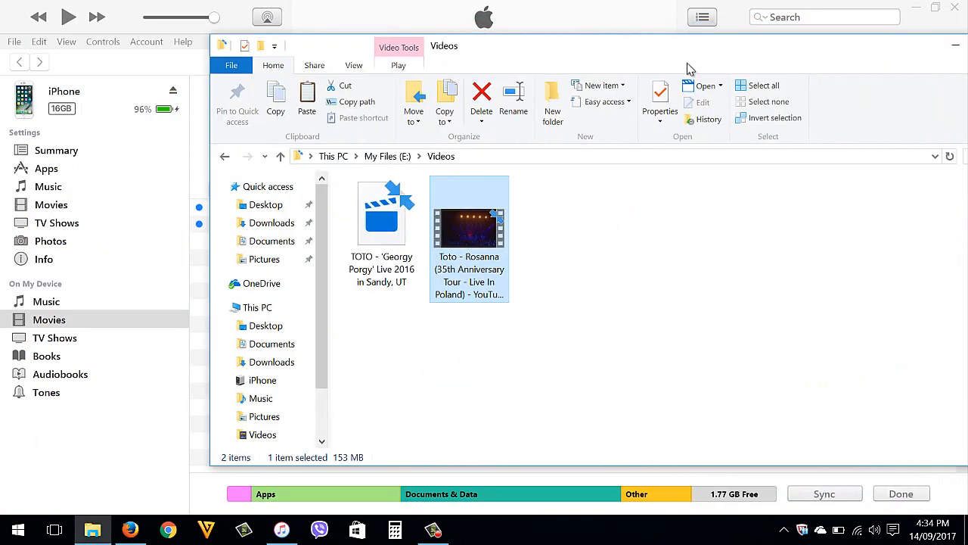
pyautogui.click(917, 71)
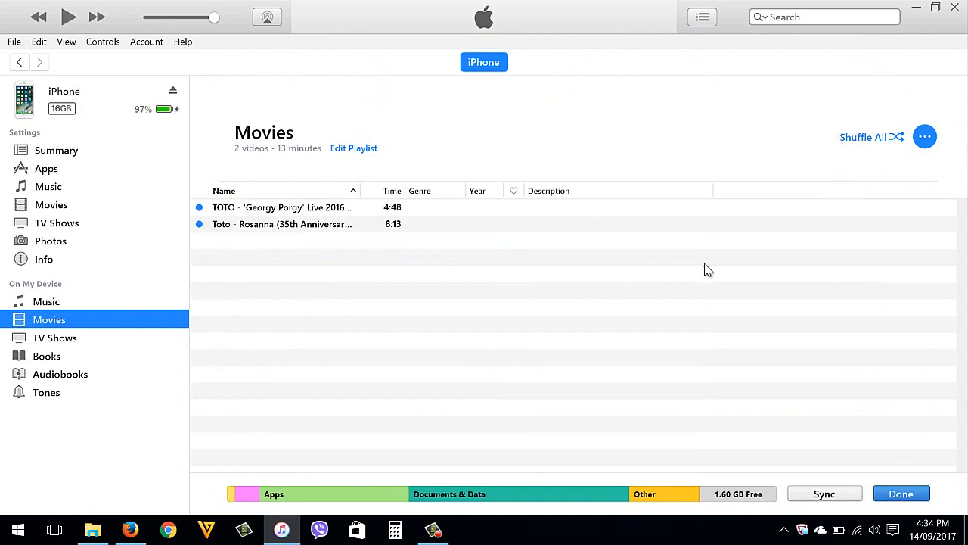
pyautogui.press('super+d')
pyautogui.doubleClick(143, 34)
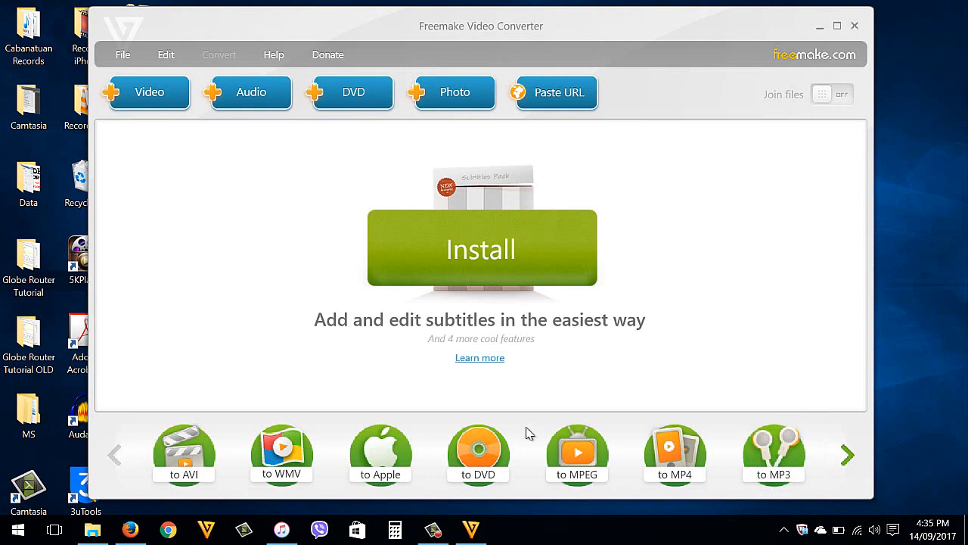
# Drag the Rosanna video from the Videos folder into Freemake's conversion list.
pyautogui.click(92, 529)
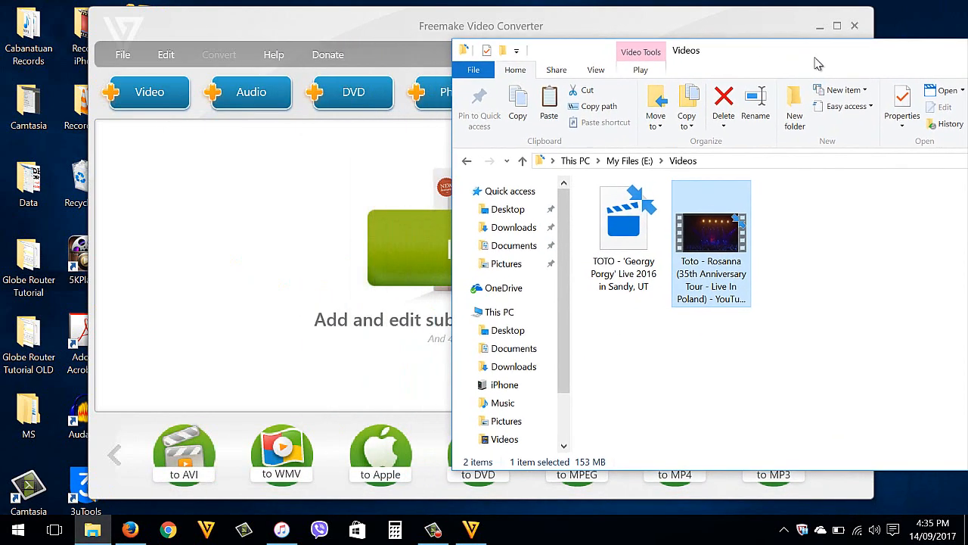
pyautogui.moveTo(712, 233); pyautogui.dragTo(409, 242)
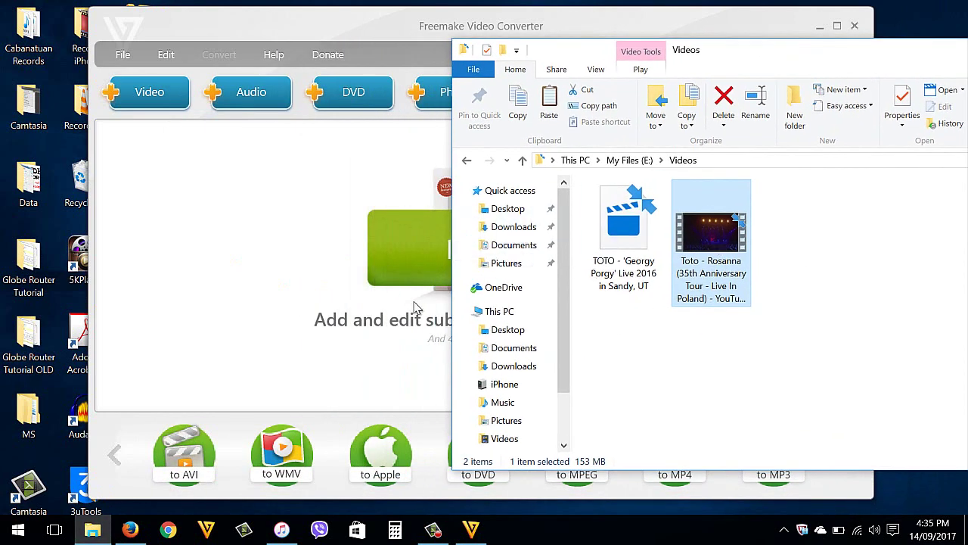
pyautogui.click(399, 34)
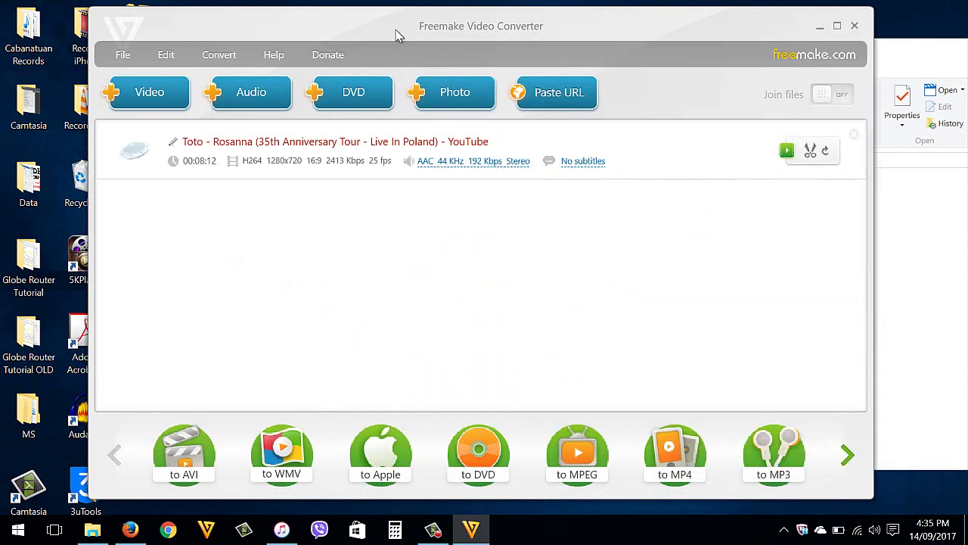
# Review the 'to MP4' output presets without converting, then remove the Rosanna video from the list.
pyautogui.click(681, 454)
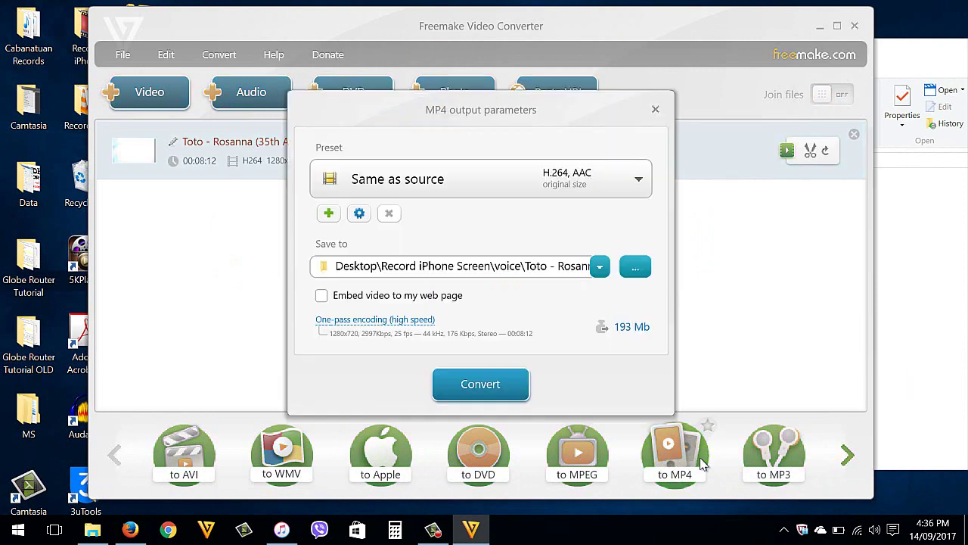
pyautogui.click(609, 182)
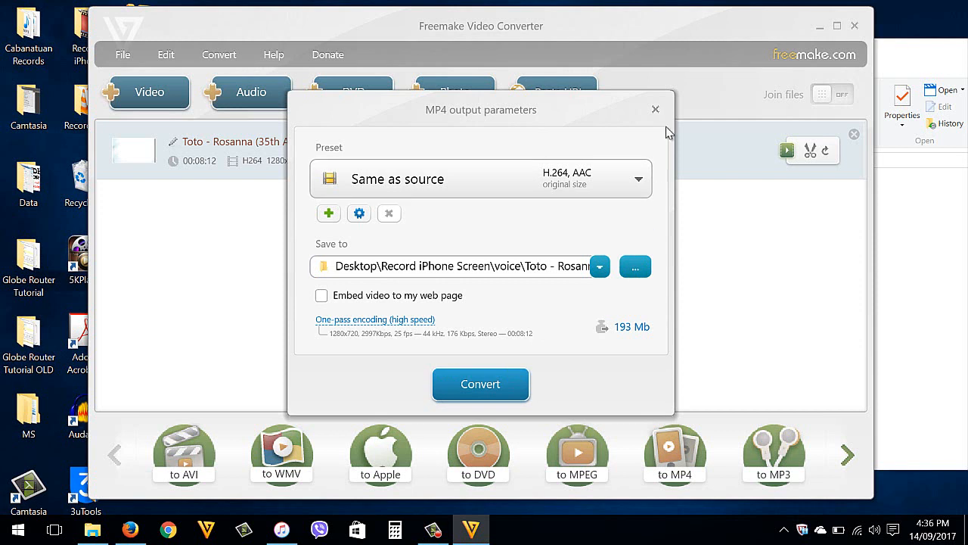
pyautogui.click(656, 110)
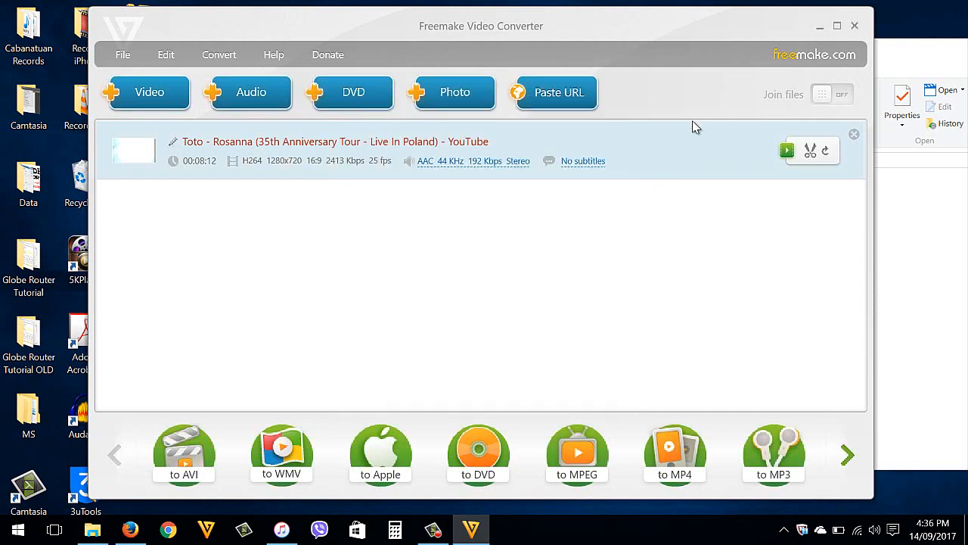
pyautogui.click(856, 136)
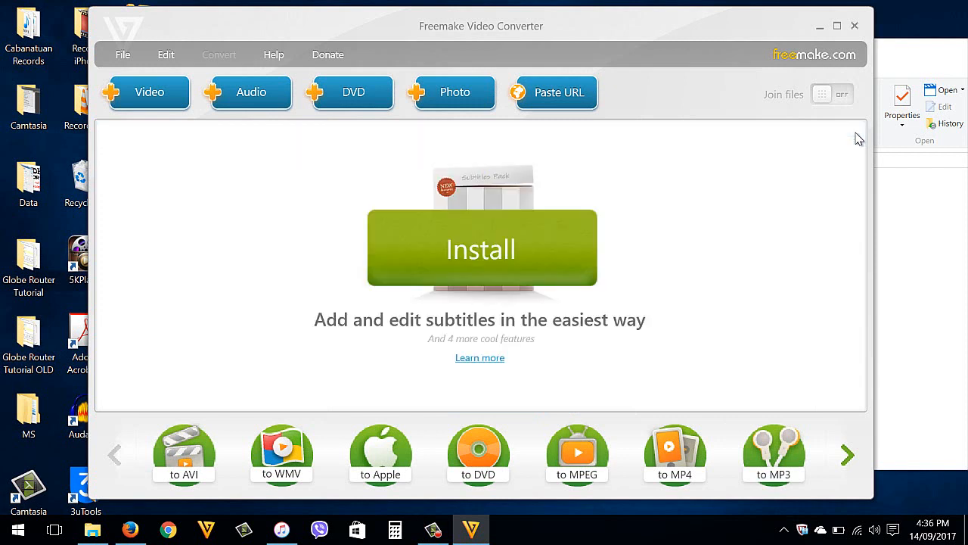